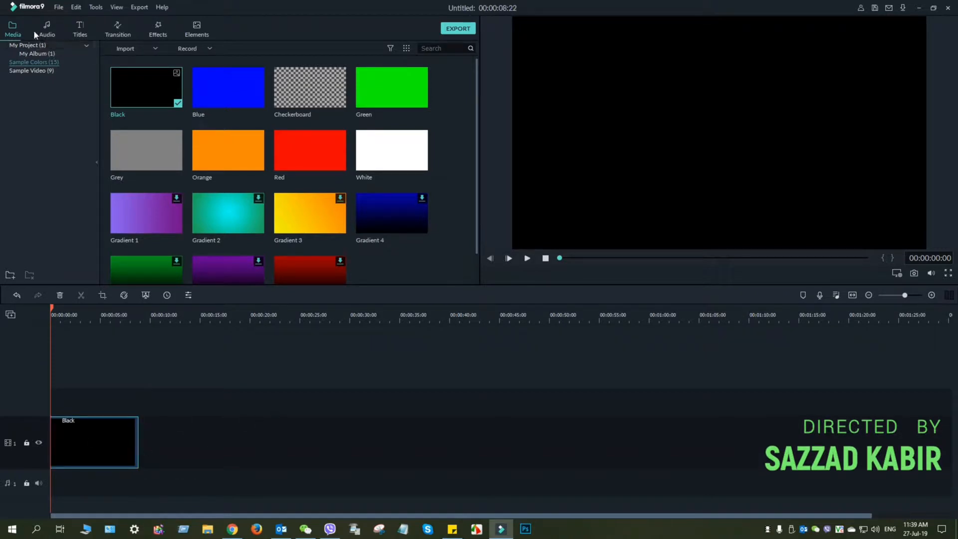
Place the Lower Third Tech image on the track above the Black clip, enlarged in the lower-left corner of the video frame.
{"action": "left_click", "coordinate": [28, 45]}
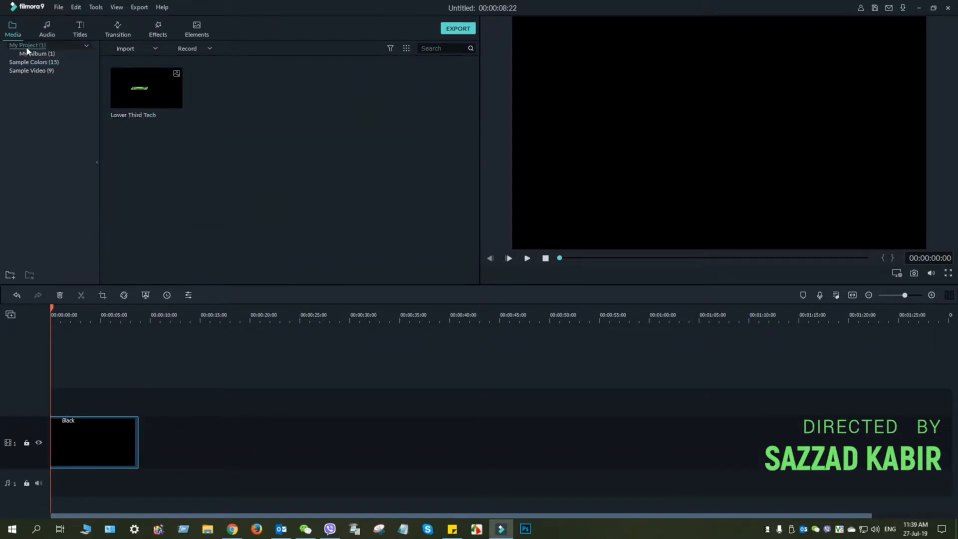
{"action": "left_click_drag", "start_coordinate": [163, 94], "coordinate": [69, 404]}
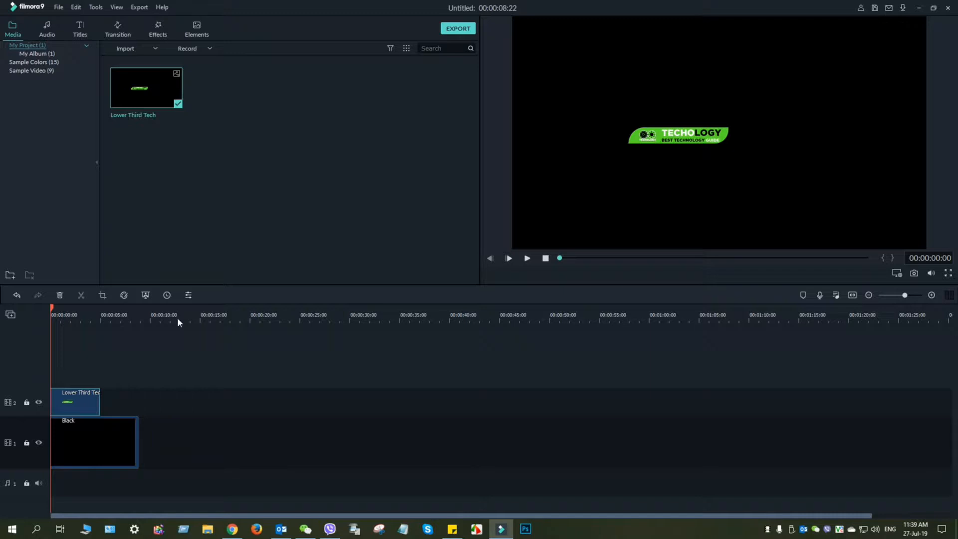
{"action": "left_click", "coordinate": [667, 141]}
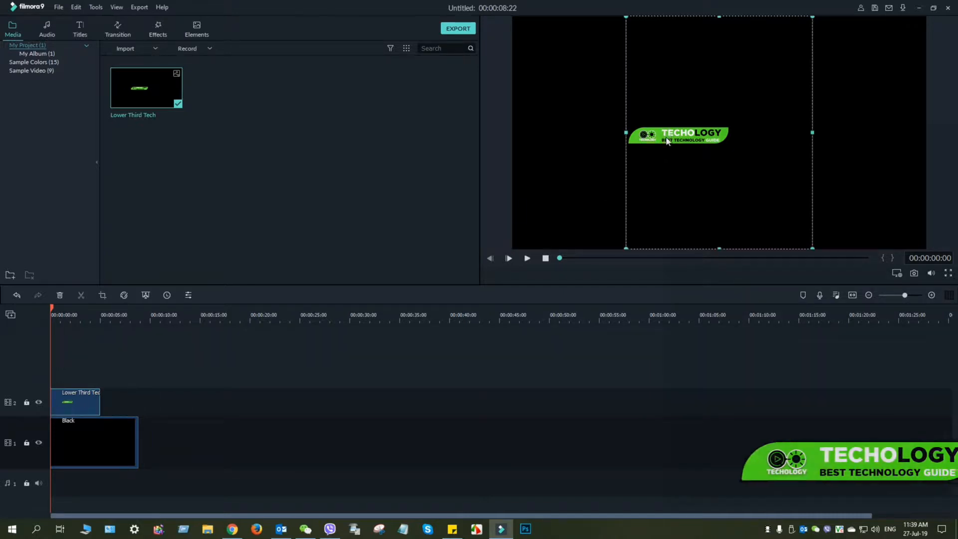
{"action": "left_click_drag", "start_coordinate": [812, 247], "coordinate": [885, 301]}
{"action": "left_click_drag", "start_coordinate": [738, 186], "coordinate": [626, 223]}
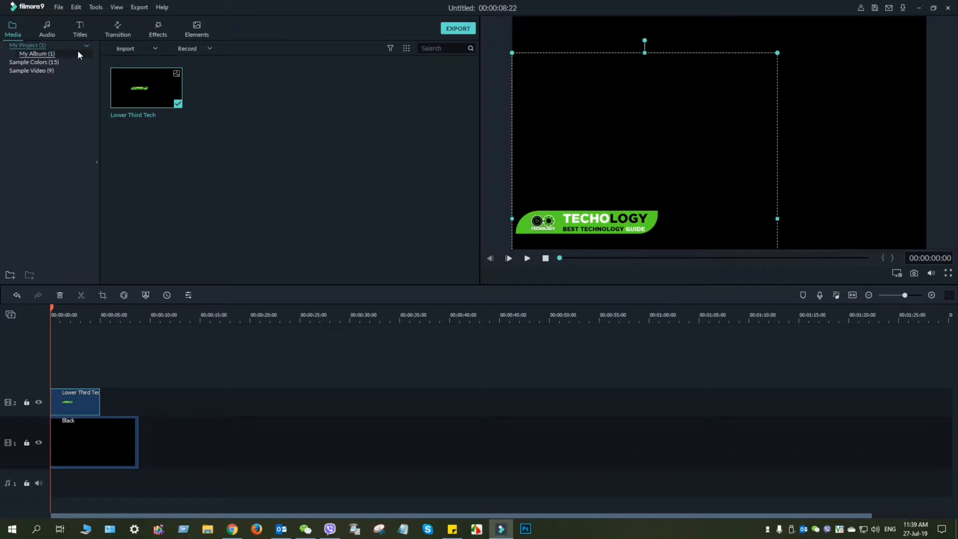
{"action": "left_click", "coordinate": [214, 422]}
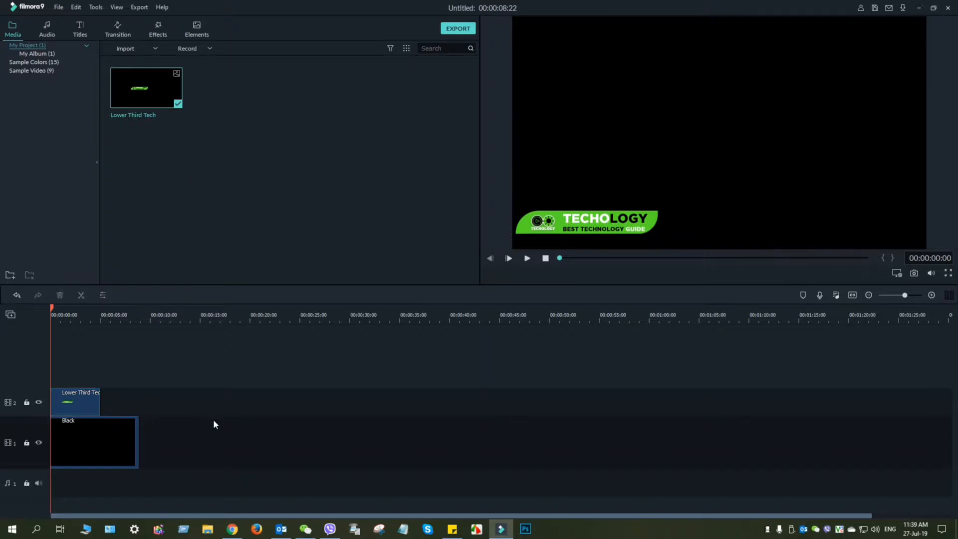
Open the Lower Third Tech clip's motion presets and apply the To the Right 2 animation.
{"action": "left_click", "coordinate": [67, 409]}
{"action": "double_click", "coordinate": [67, 409]}
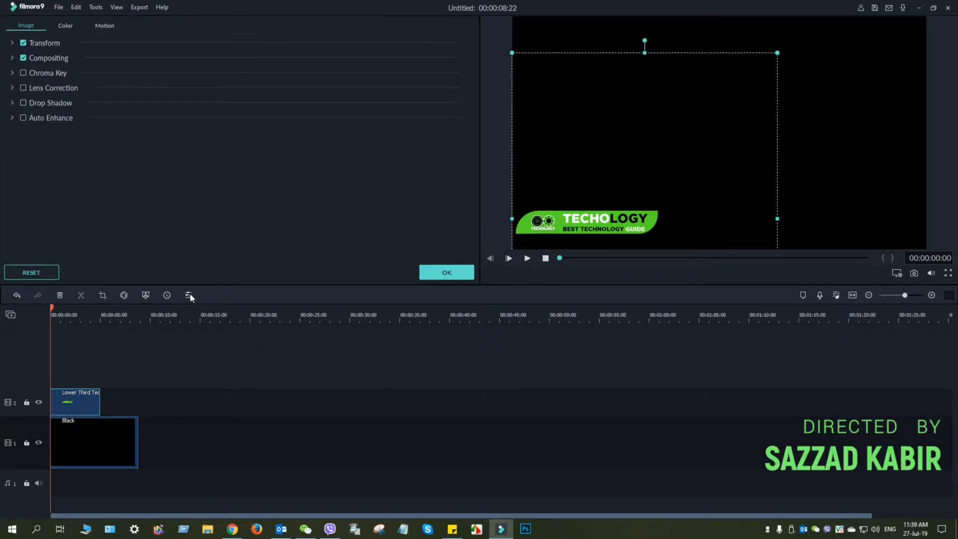
{"action": "left_click", "coordinate": [102, 26]}
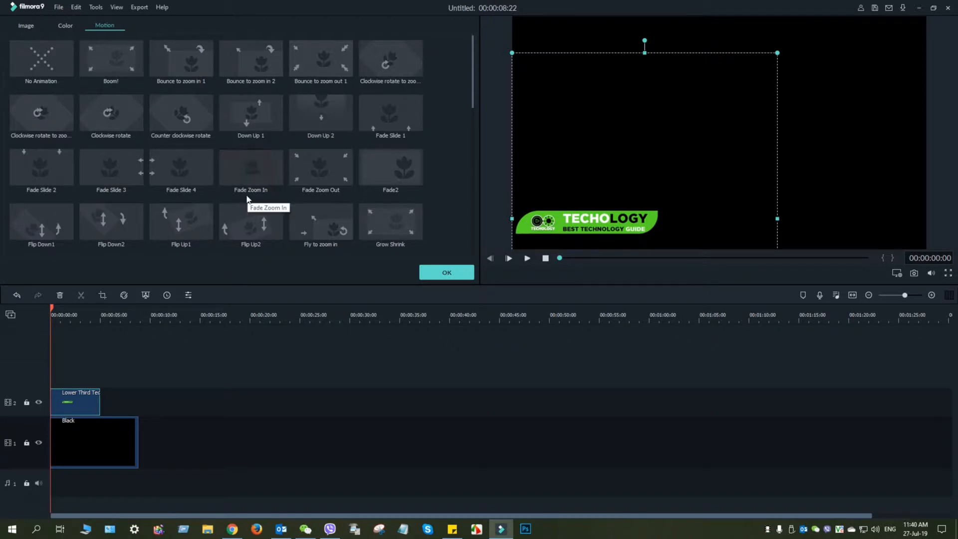
{"action": "scroll", "coordinate": [246, 199], "scroll_direction": "down", "scroll_amount": 5}
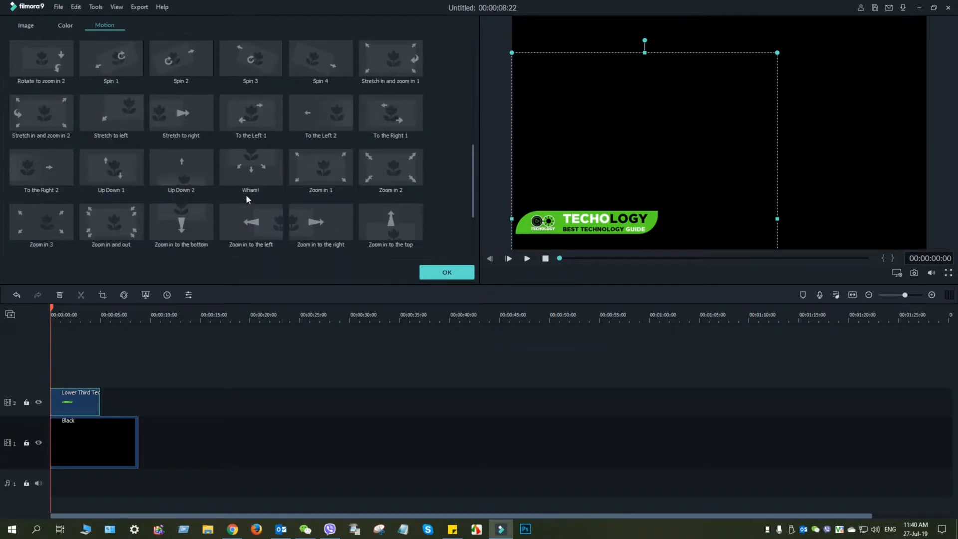
{"action": "double_click", "coordinate": [53, 163]}
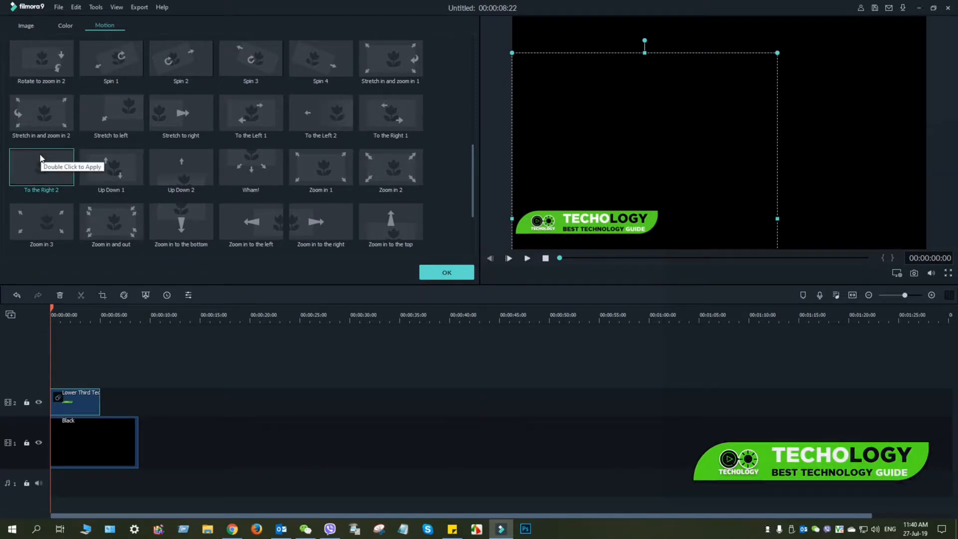
Replace the Lower Third Tech clip's animation with the To the Right 1 motion preset.
{"action": "left_click", "coordinate": [326, 122]}
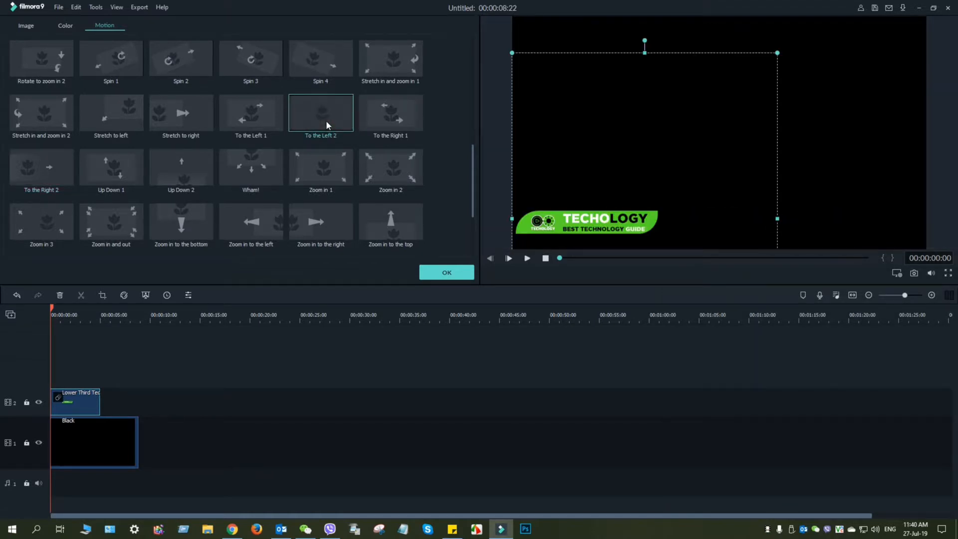
{"action": "left_click", "coordinate": [387, 118]}
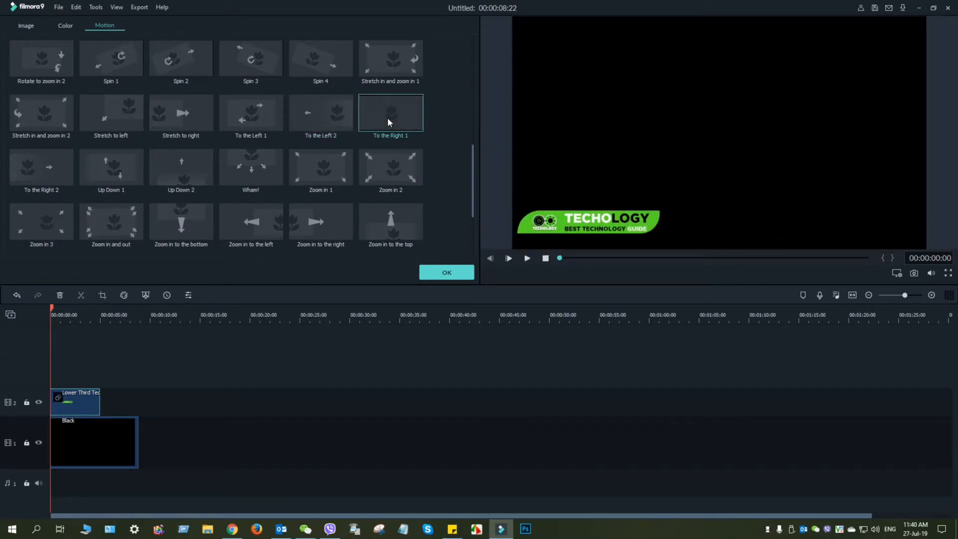
{"action": "double_click", "coordinate": [387, 118]}
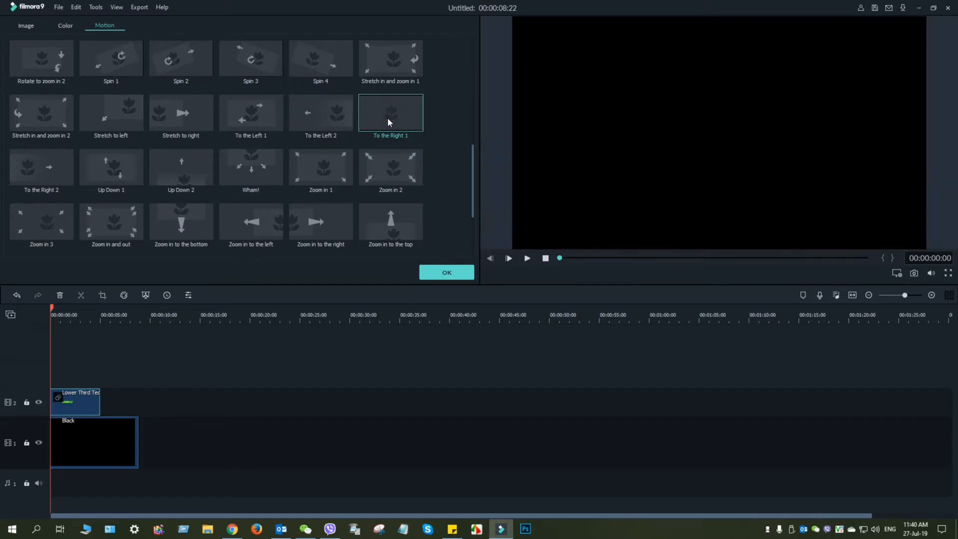
Play back the animated lower third and preview the To the Right 2 and To the Left 2 motion presets.
{"action": "left_click", "coordinate": [528, 258]}
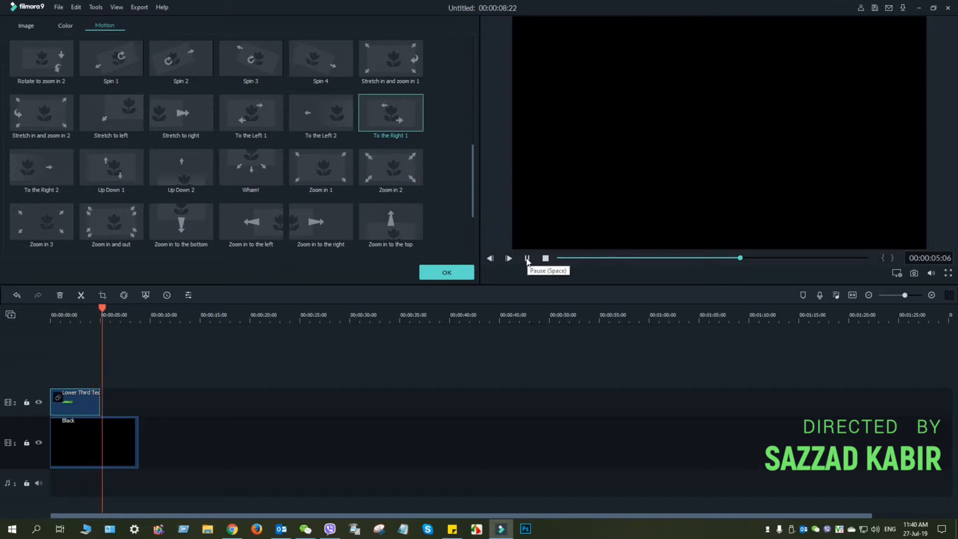
{"action": "left_click", "coordinate": [39, 166]}
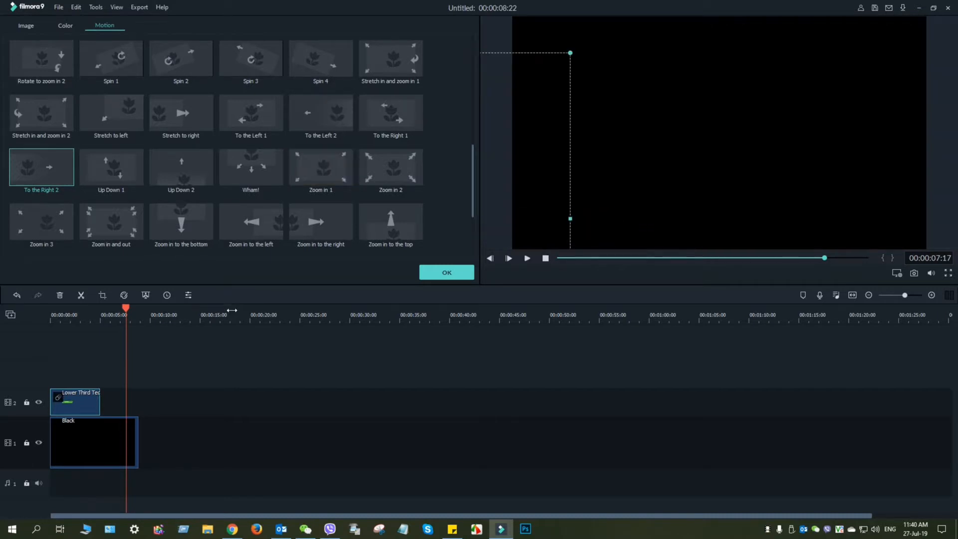
{"action": "left_click", "coordinate": [320, 116]}
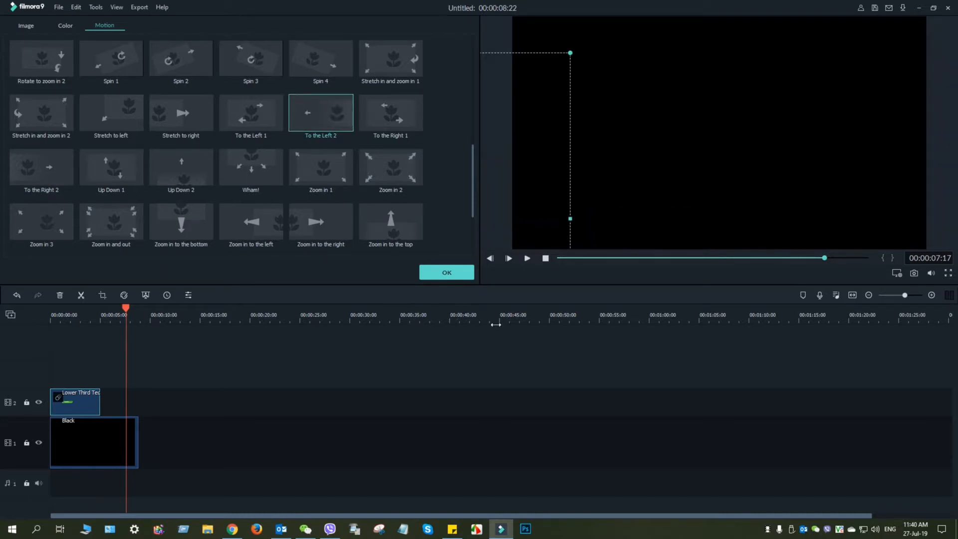
Set the lower third's contrast to 20, saturation to -2 and brightness to -17, and nudge its temperature slightly down.
{"action": "left_click", "coordinate": [64, 26]}
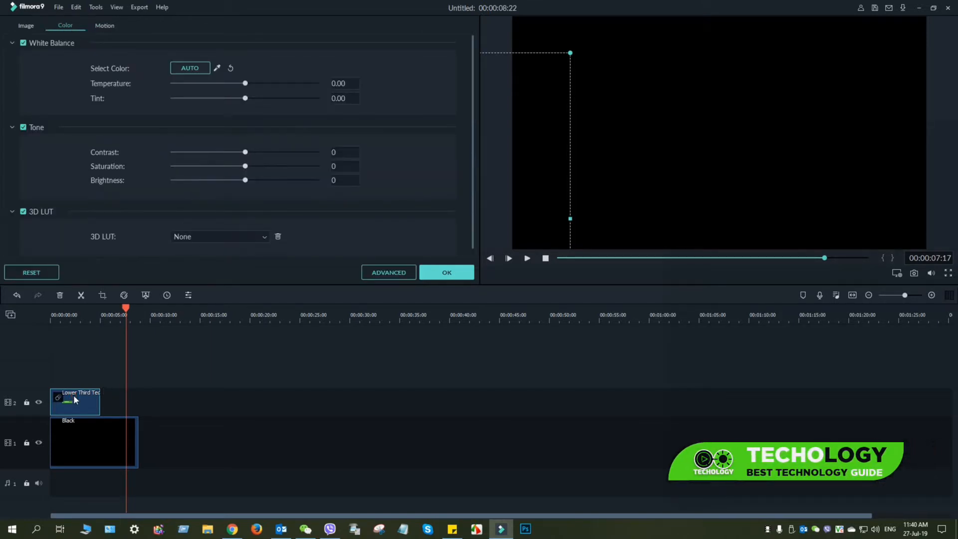
{"action": "left_click_drag", "start_coordinate": [125, 309], "coordinate": [67, 316]}
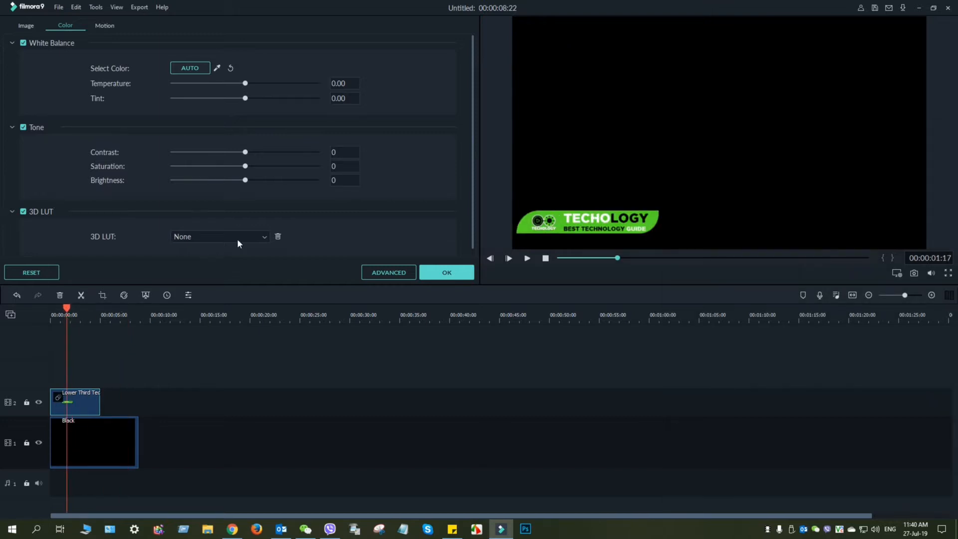
{"action": "mouse_move", "coordinate": [245, 152]}
{"action": "left_mouse_down"}
{"action": "mouse_move", "coordinate": [283, 155]}
{"action": "mouse_move", "coordinate": [173, 171]}
{"action": "mouse_move", "coordinate": [257, 167]}
{"action": "mouse_move", "coordinate": [243, 166]}
{"action": "left_mouse_up"}
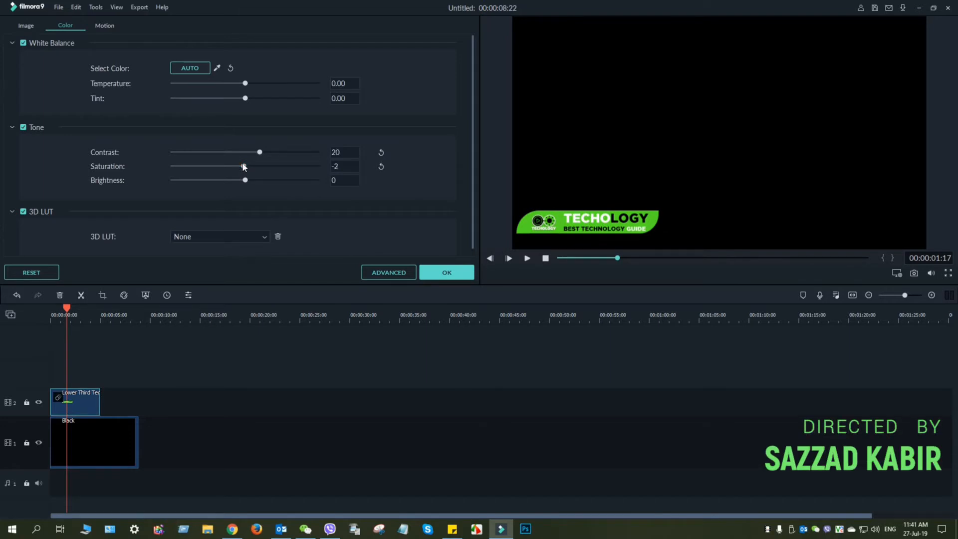
{"action": "mouse_move", "coordinate": [245, 181]}
{"action": "left_mouse_down"}
{"action": "mouse_move", "coordinate": [259, 180]}
{"action": "mouse_move", "coordinate": [231, 180]}
{"action": "left_mouse_up"}
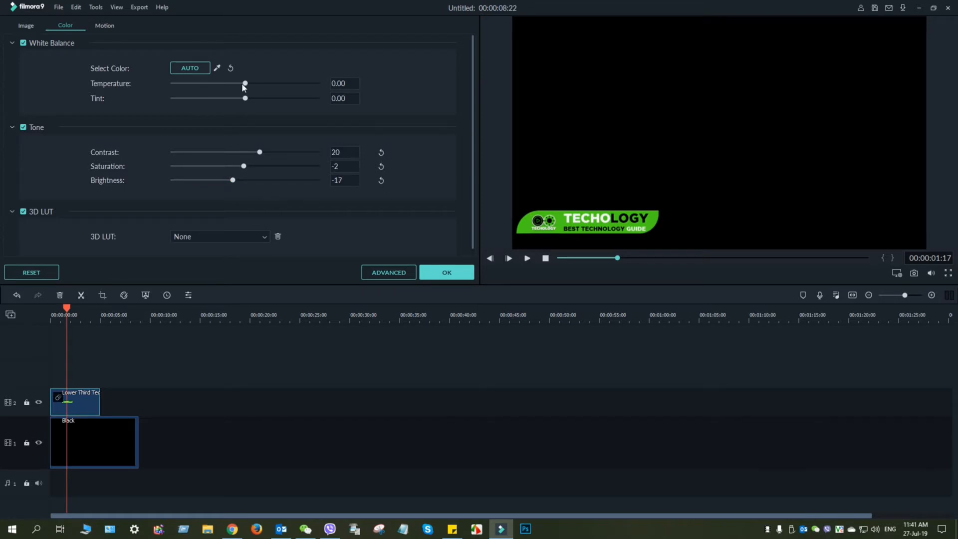
{"action": "mouse_move", "coordinate": [243, 85]}
{"action": "left_mouse_down"}
{"action": "mouse_move", "coordinate": [316, 85]}
{"action": "mouse_move", "coordinate": [242, 87]}
{"action": "left_mouse_up"}
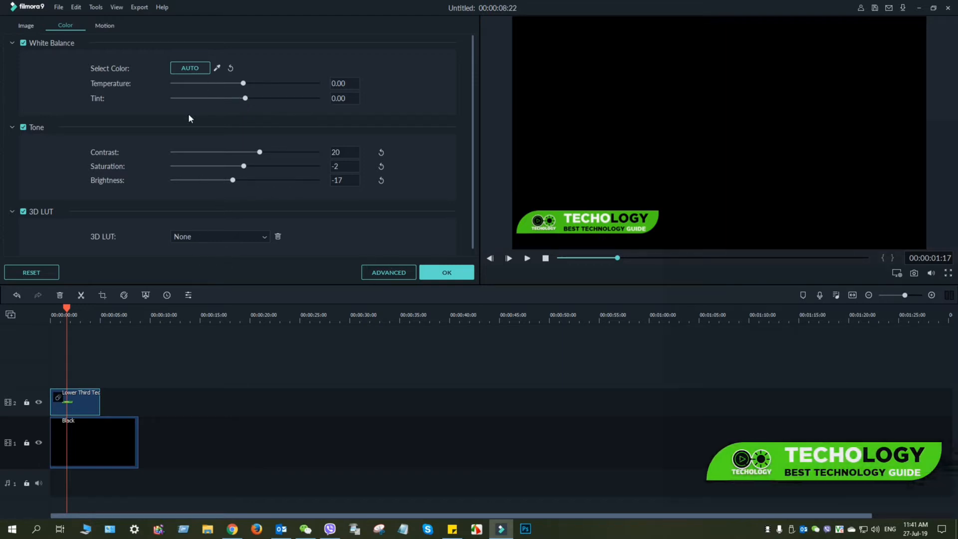
Check the lower third's Compositing settings and confirm the clip's edits.
{"action": "left_click", "coordinate": [25, 26]}
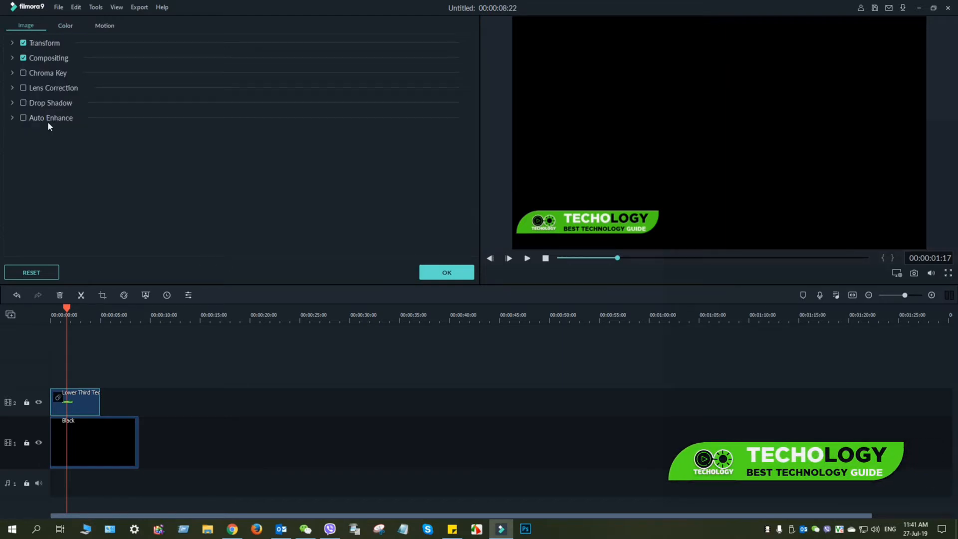
{"action": "left_click", "coordinate": [11, 58]}
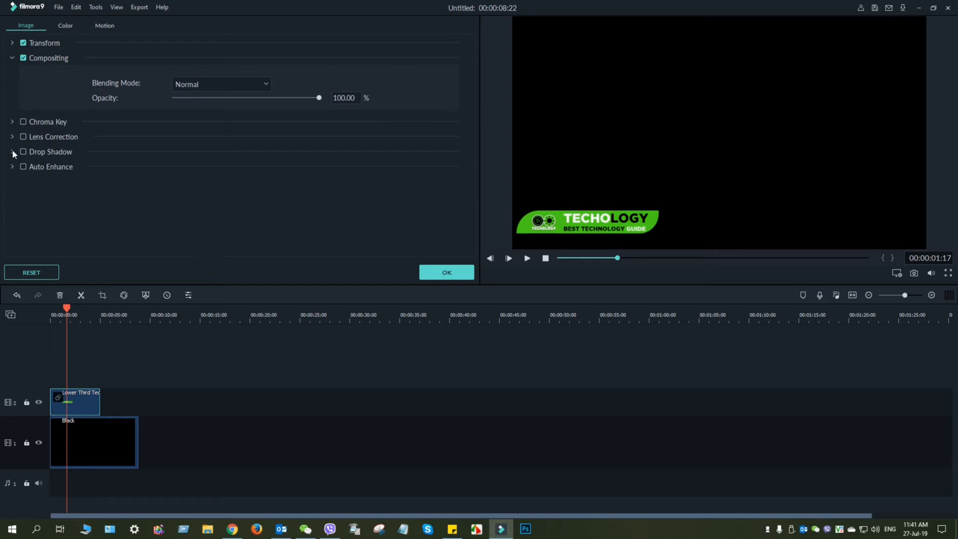
{"action": "left_click", "coordinate": [458, 273]}
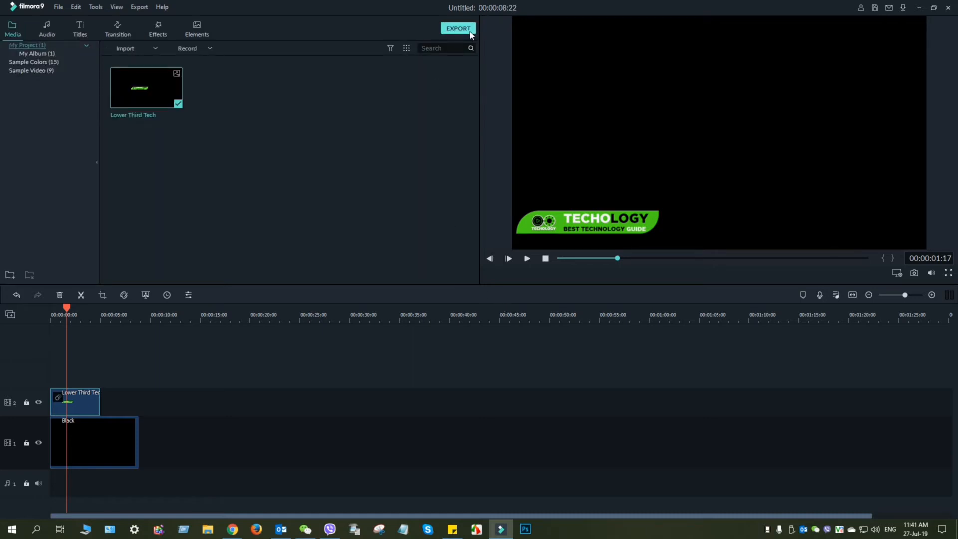
Trim the Black clip to 5 seconds so it ends together with the Lower Third Tech clip.
{"action": "left_click_drag", "start_coordinate": [137, 443], "coordinate": [100, 441]}
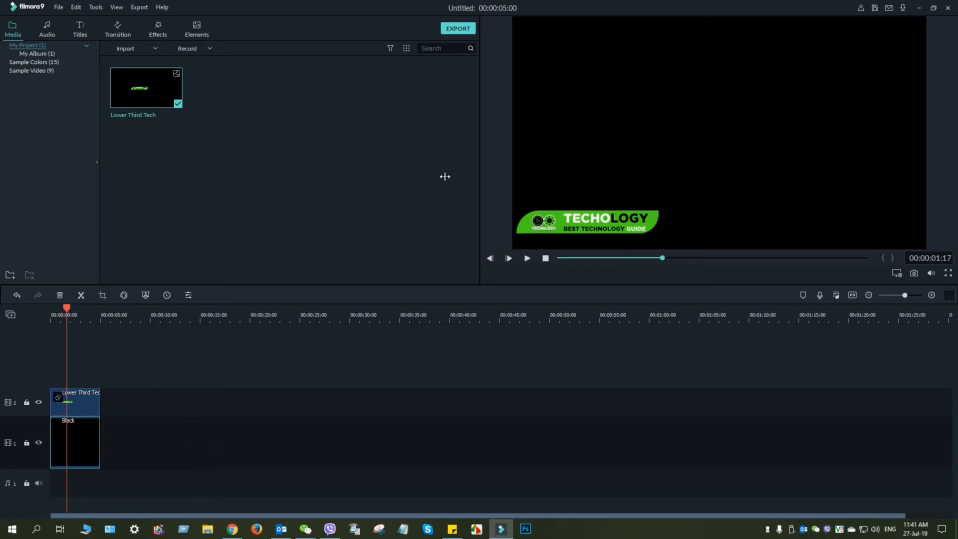
Export the project to the computer as an MP4 file named Lower Third.
{"action": "left_click", "coordinate": [458, 28]}
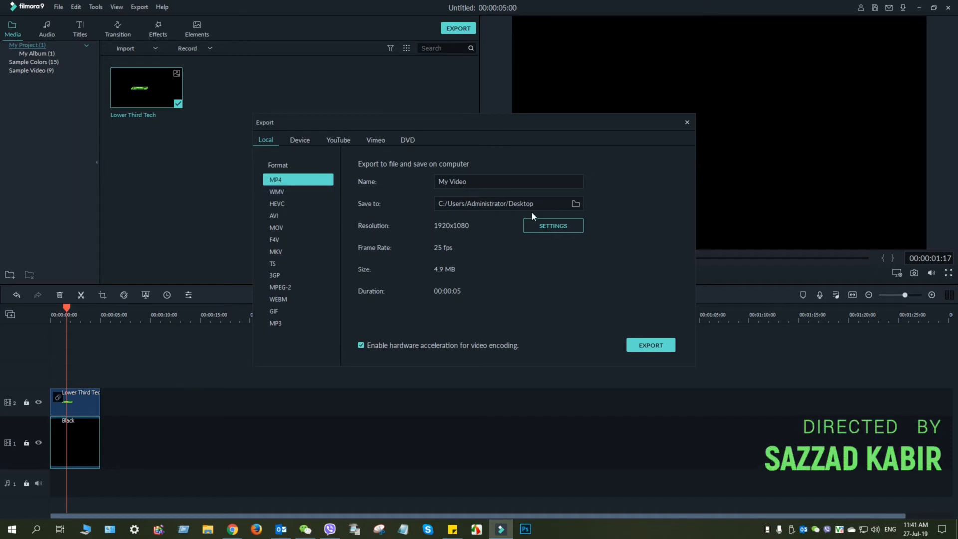
{"action": "double_click", "coordinate": [483, 184]}
{"action": "left_click_drag", "start_coordinate": [482, 184], "coordinate": [376, 185]}
{"action": "left_click_drag", "start_coordinate": [474, 178], "coordinate": [396, 180]}
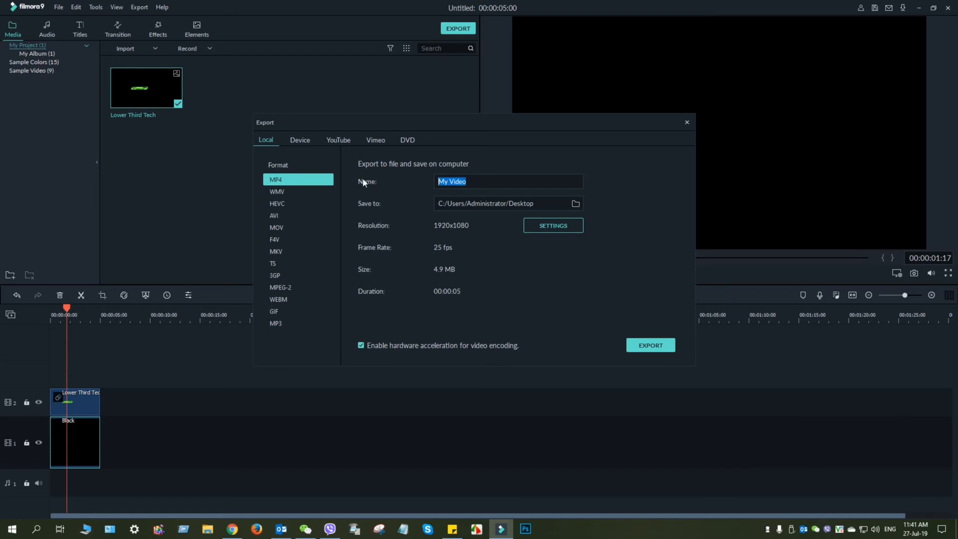
{"action": "type", "text": "Lower Third"}
{"action": "left_click", "coordinate": [650, 347]}
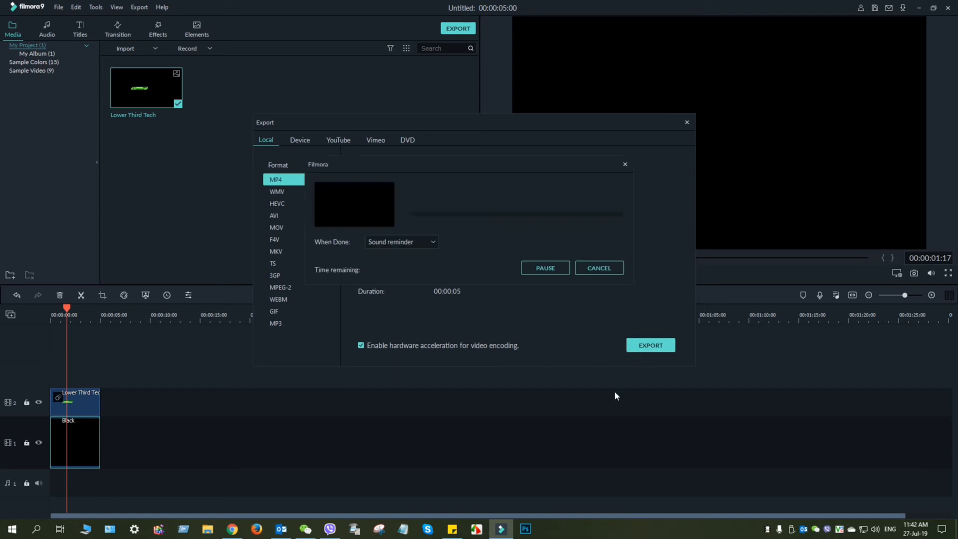